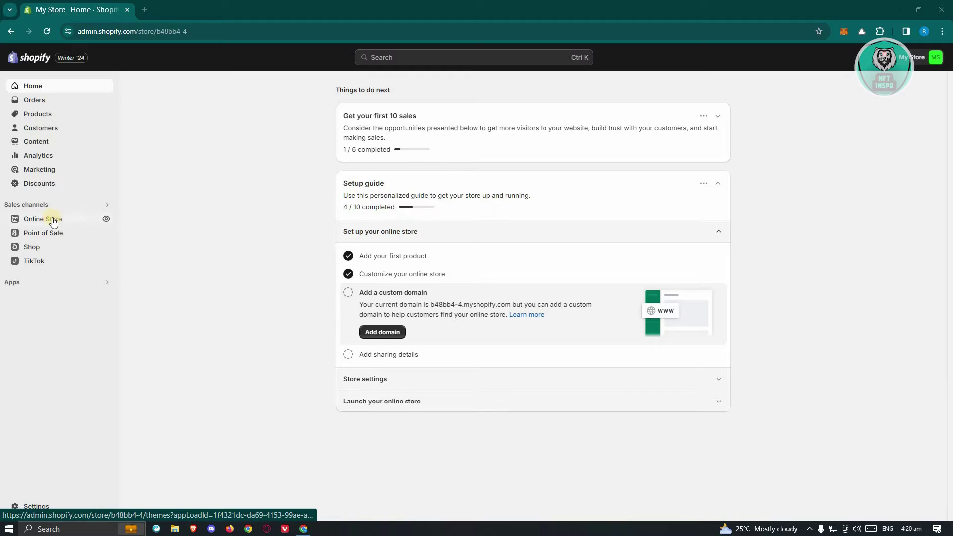
Open the live online store in a new tab from Online Store under Sales channels
left_click(105, 221)
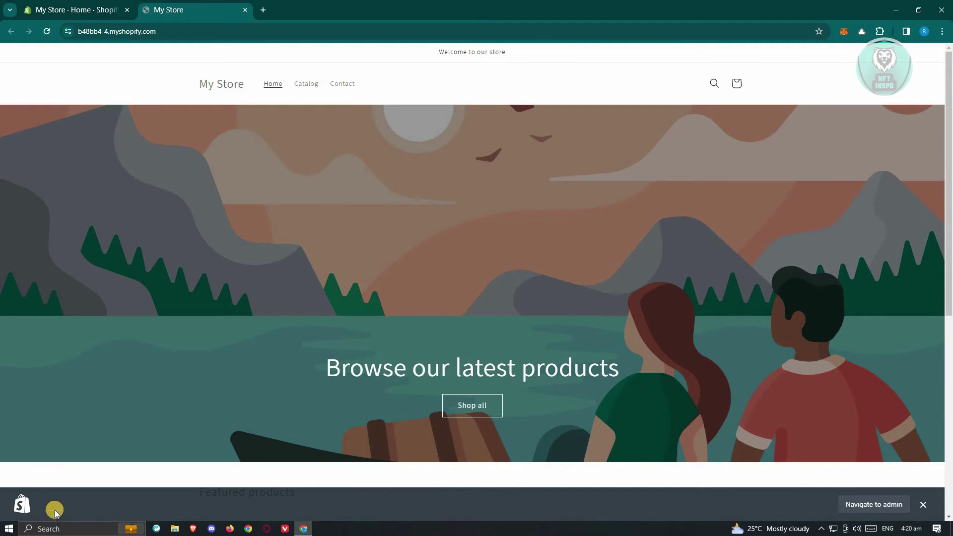
scroll(581, 400, "down", 2)
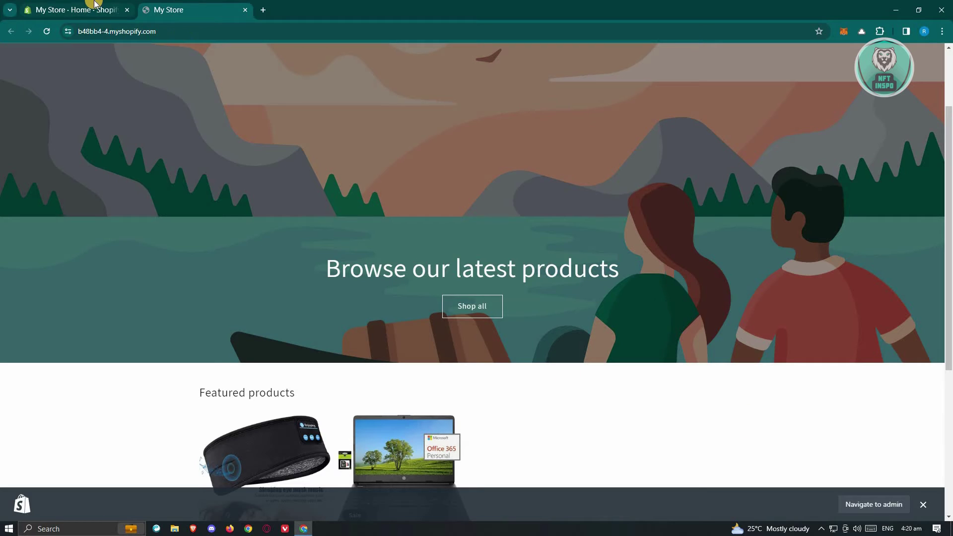
mouse_move(74, 10)
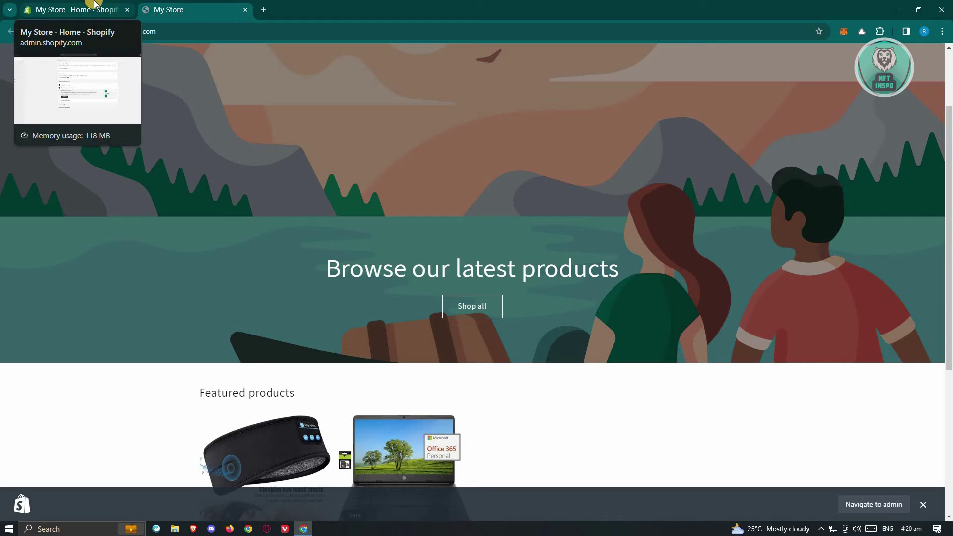
left_click(45, 9)
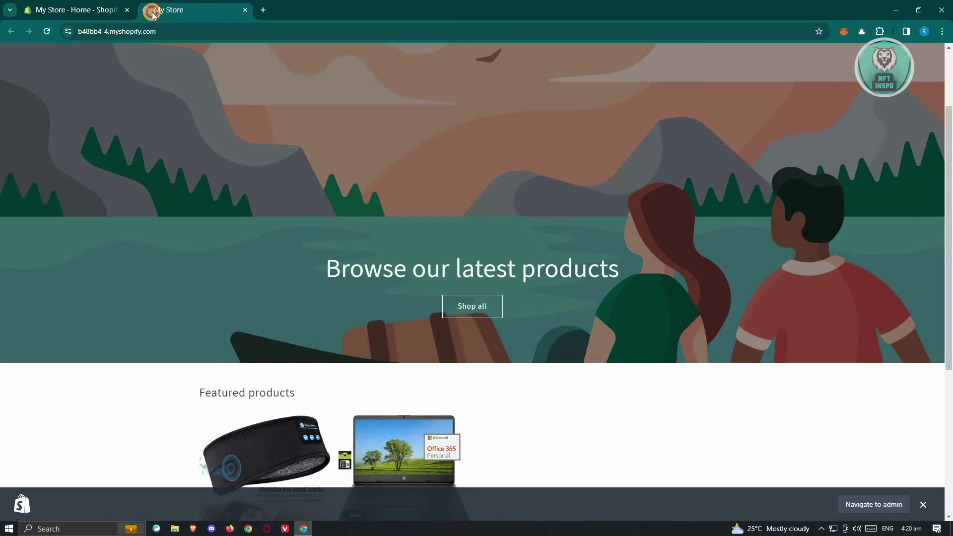
left_click(153, 9)
left_click(872, 510)
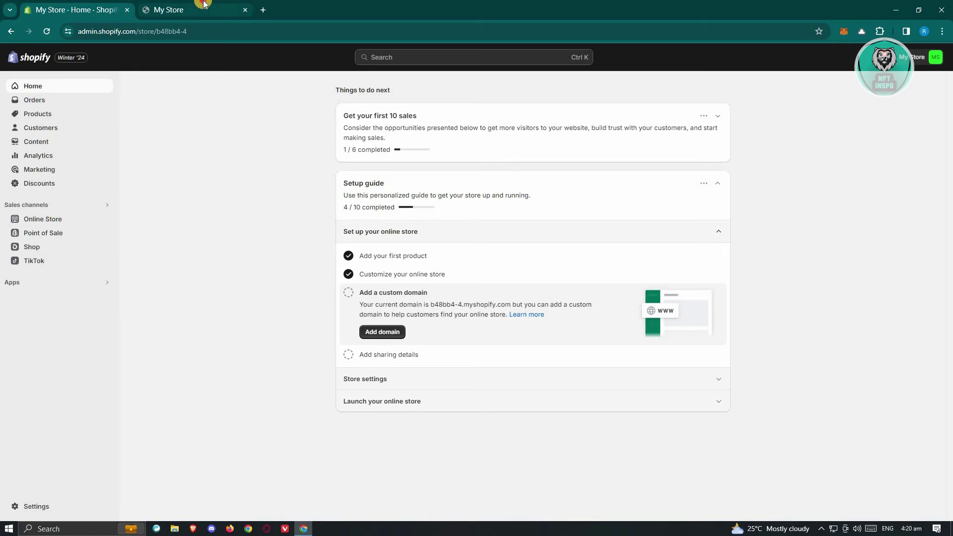
Copy the storefront's web address from the storefront tab's address bar
left_click(203, 6)
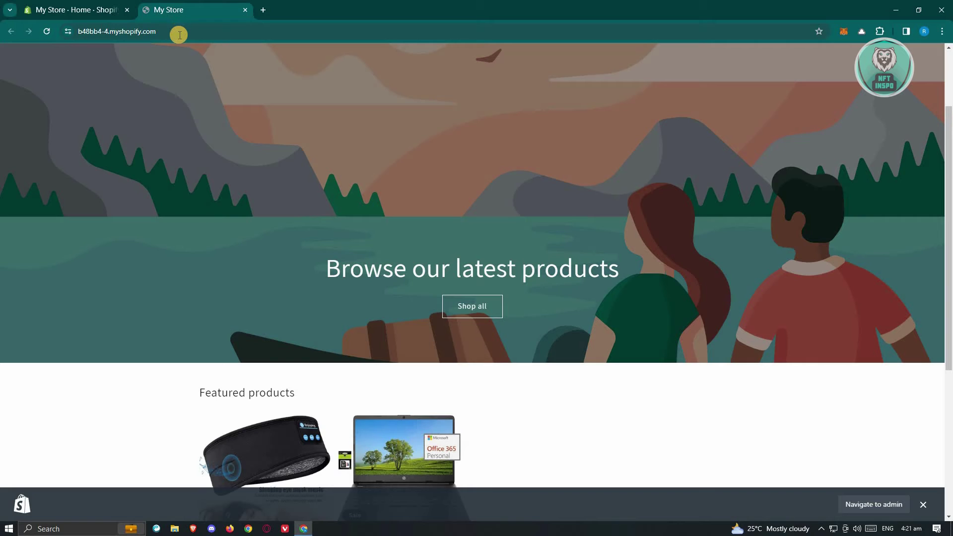
left_click(176, 32)
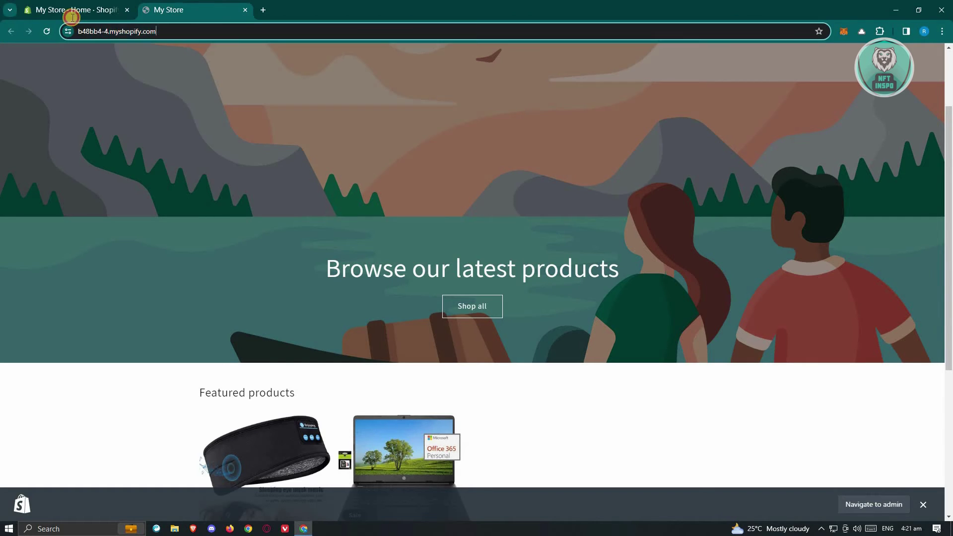
right_click(131, 33)
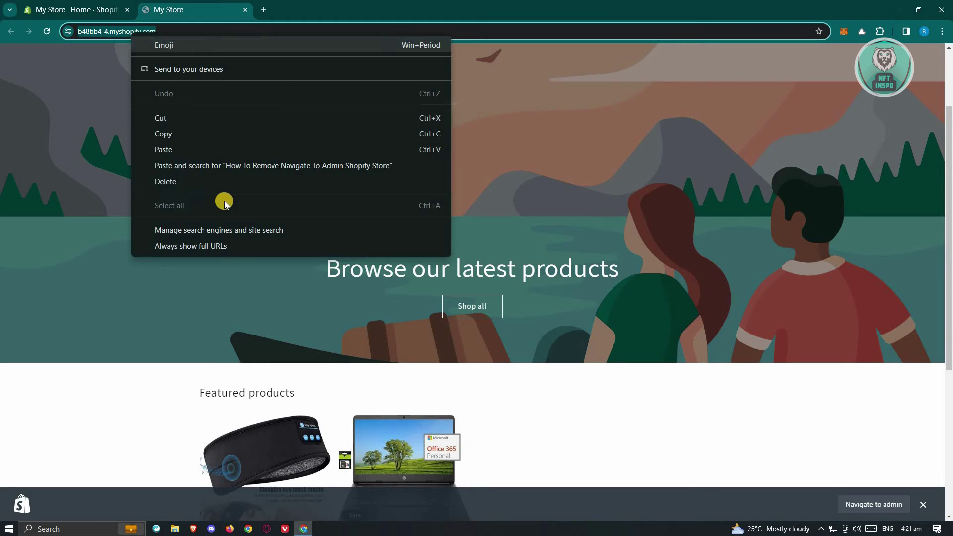
left_click(177, 137)
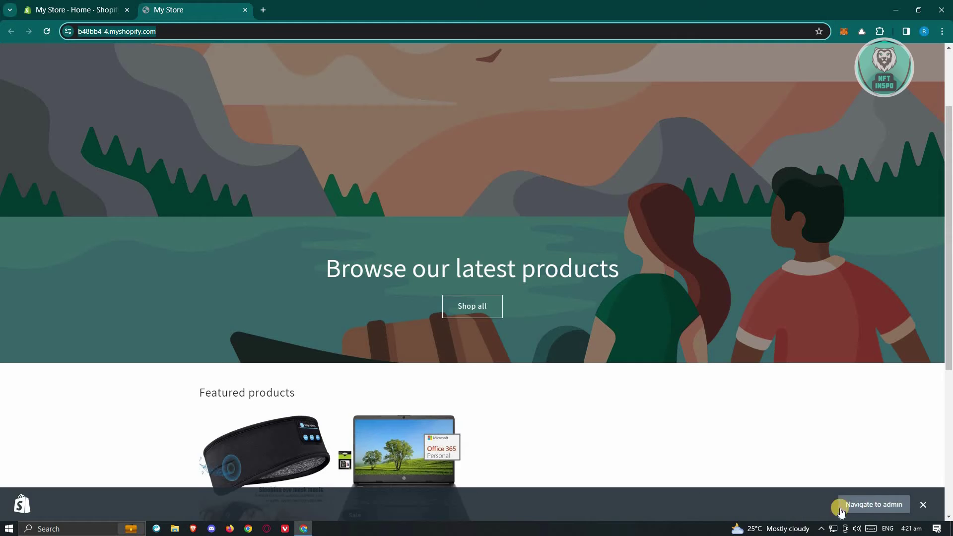
Load the copied store address in a new maximised Incognito window, showing the Opening soon page
left_click(942, 32)
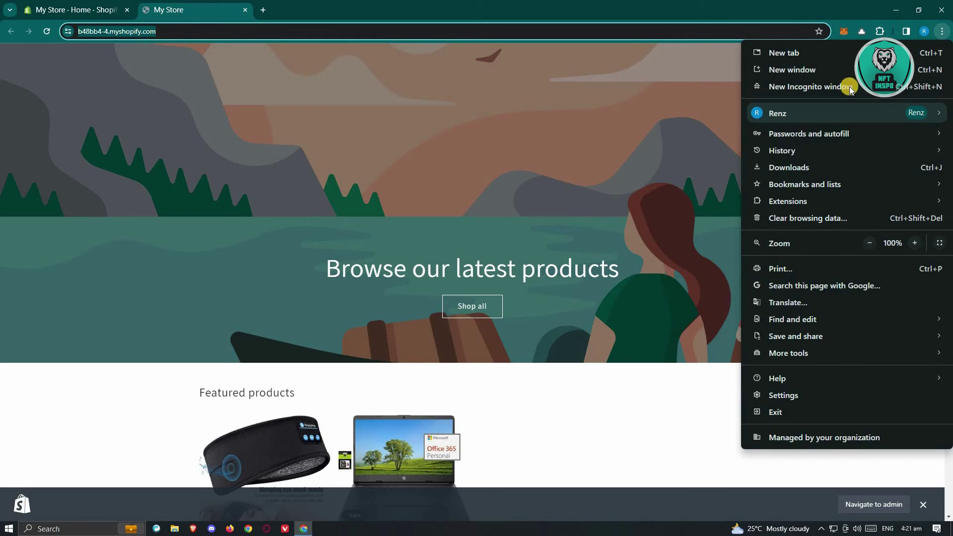
left_click(834, 86)
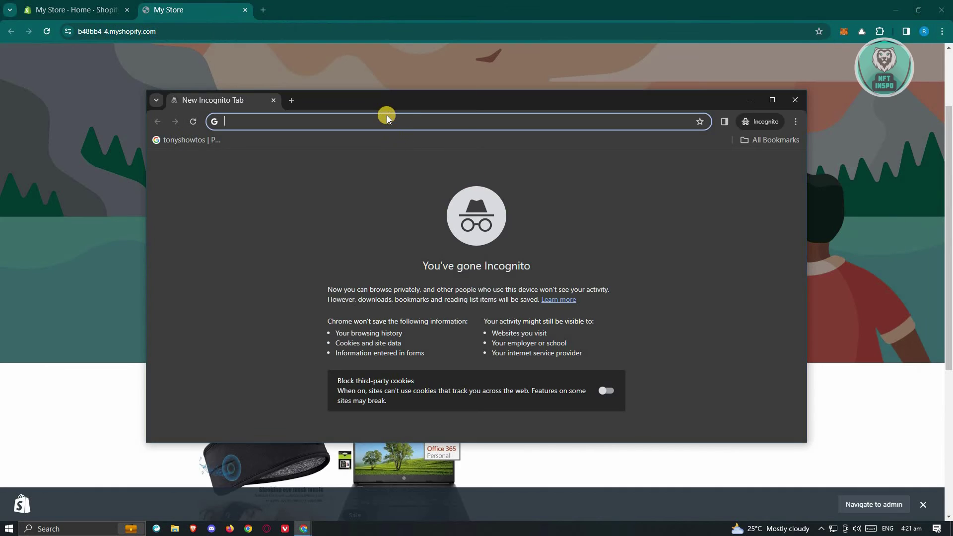
right_click(399, 119)
left_click(445, 230)
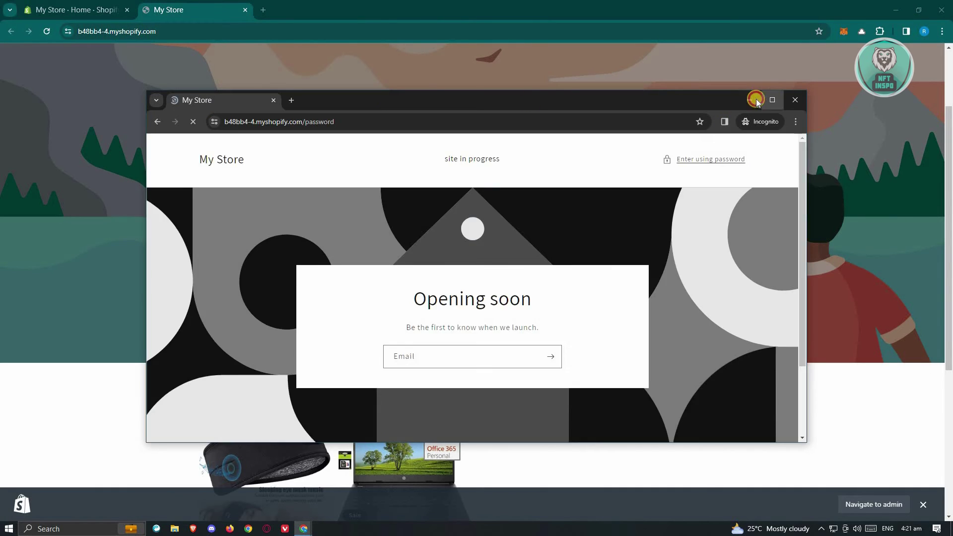
left_click(770, 99)
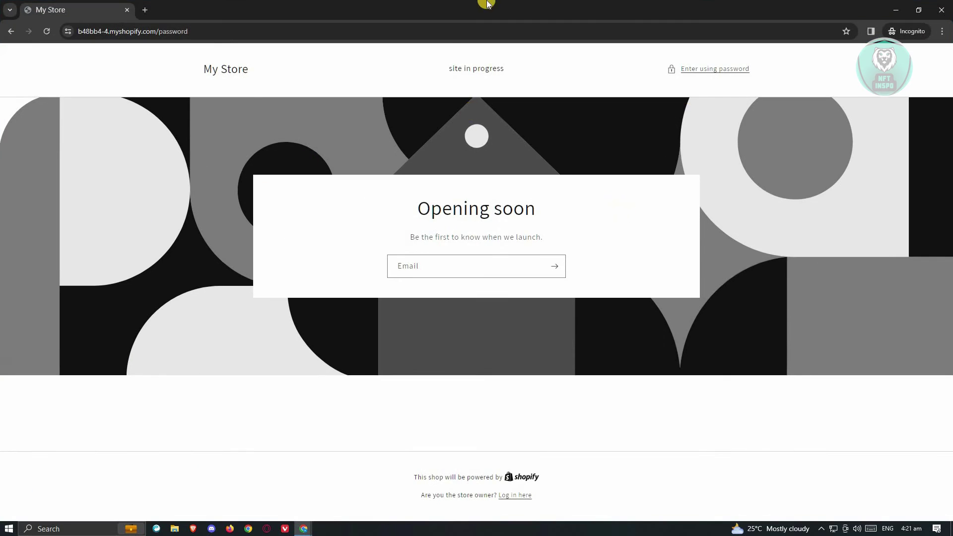
Enter the store password on the Opening soon page to reach the My Store homepage
left_click(743, 69)
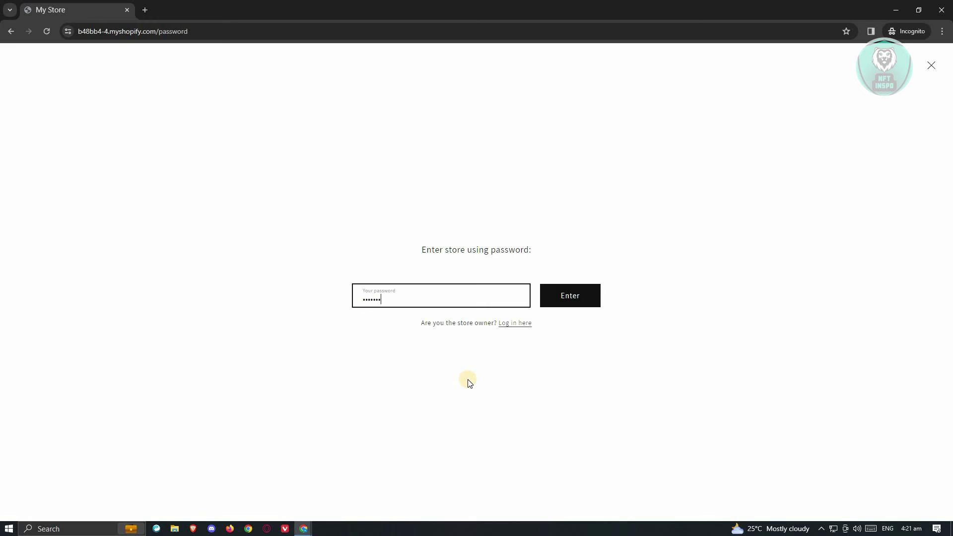
left_click(573, 300)
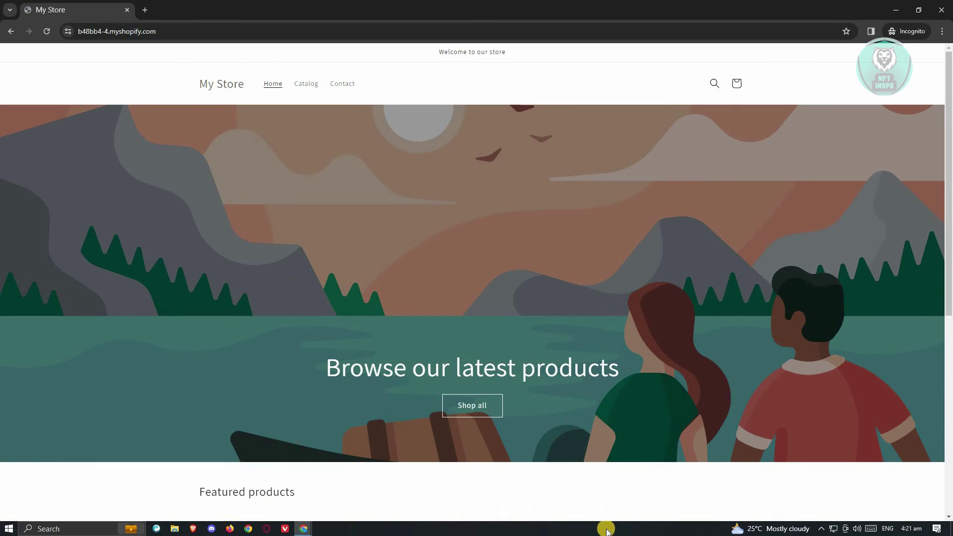
scroll(704, 360, "down", 1)
scroll(685, 387, "down", 4)
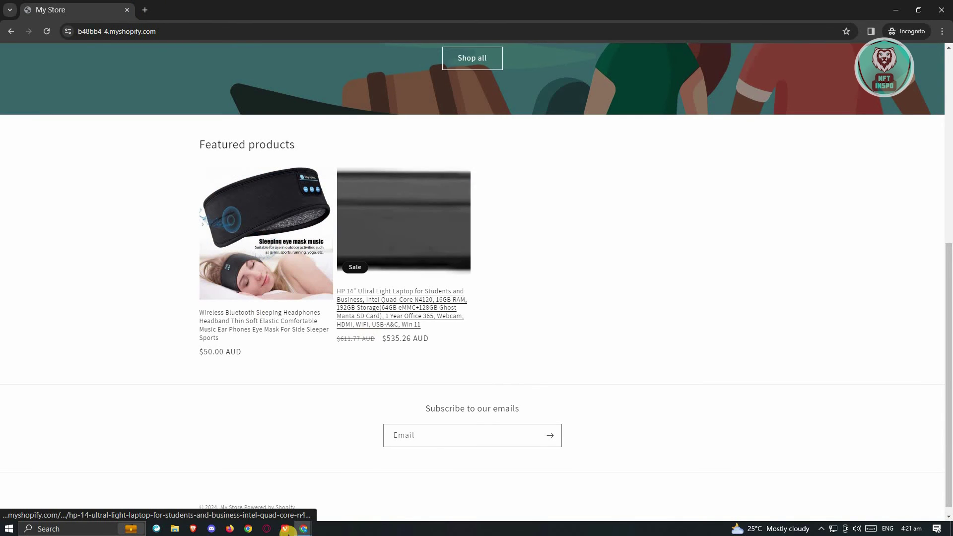
Check the logged-in storefront tab's Navigate to admin bar, then return to the Incognito storefront
mouse_move(303, 528)
left_click(346, 481)
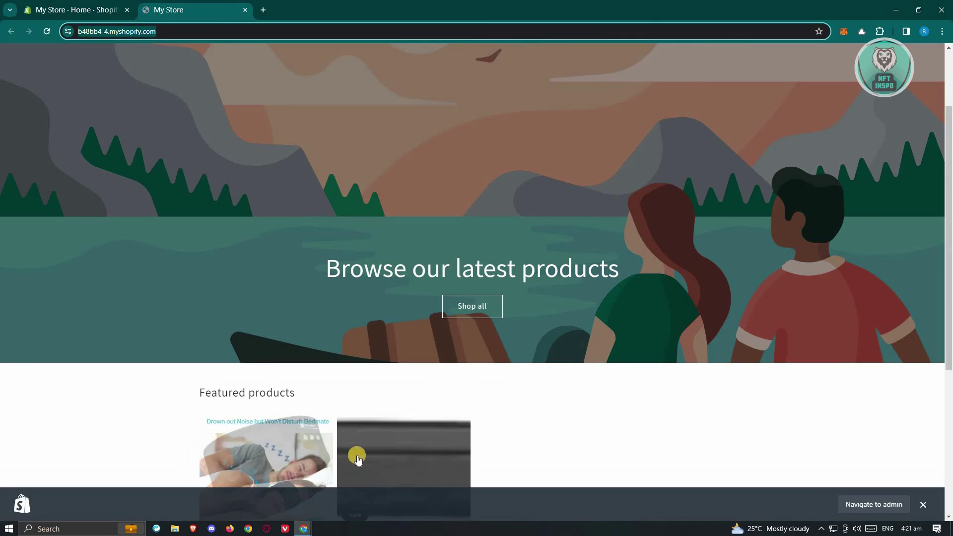
key("ctrl+Tab")
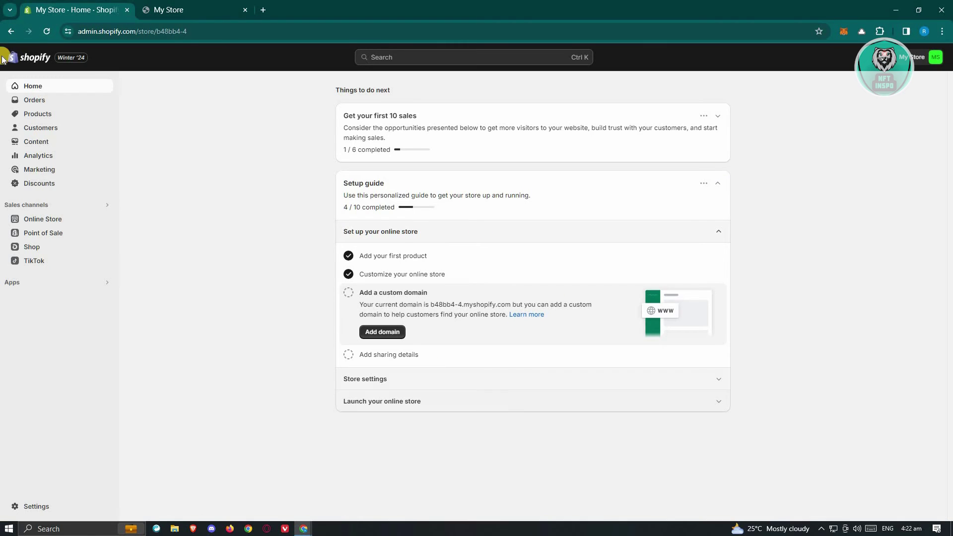
left_click(195, 10)
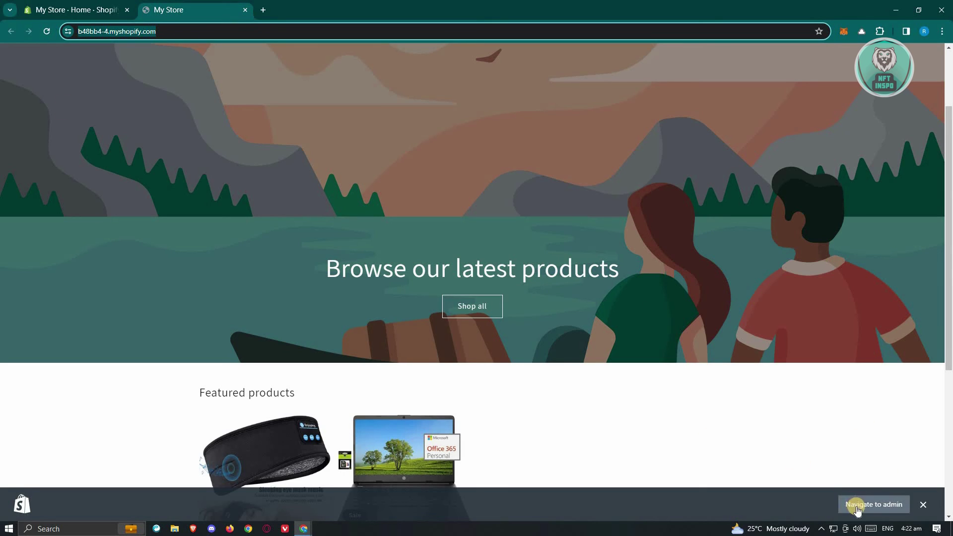
left_click(303, 528)
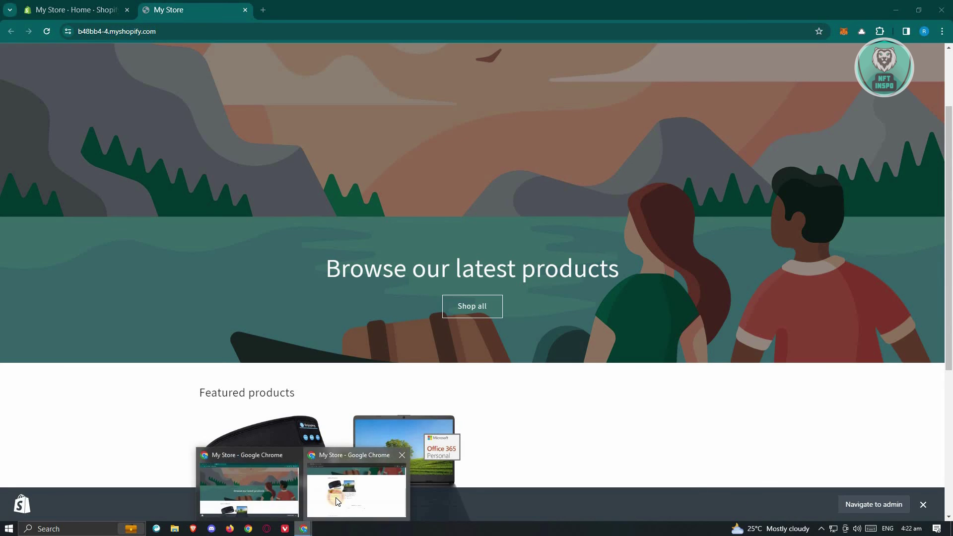
left_click(335, 497)
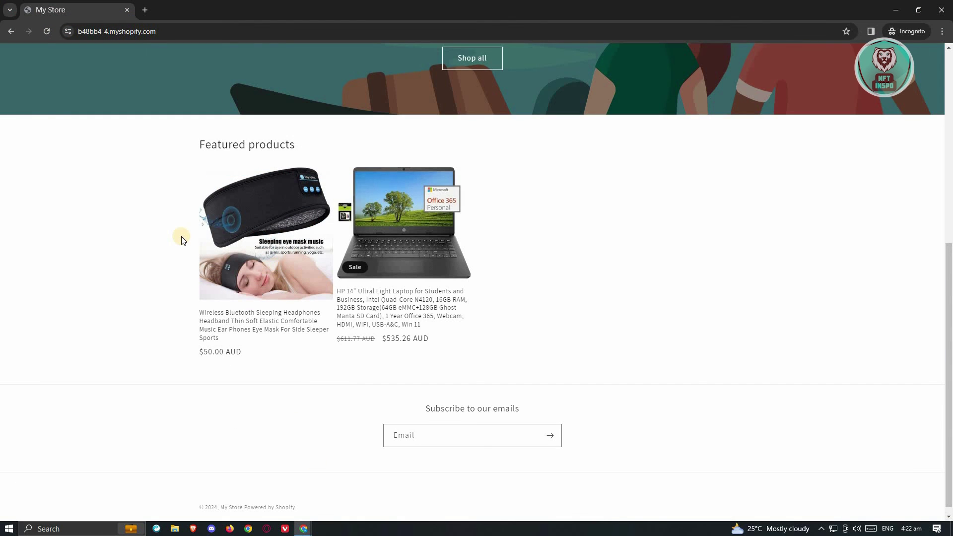